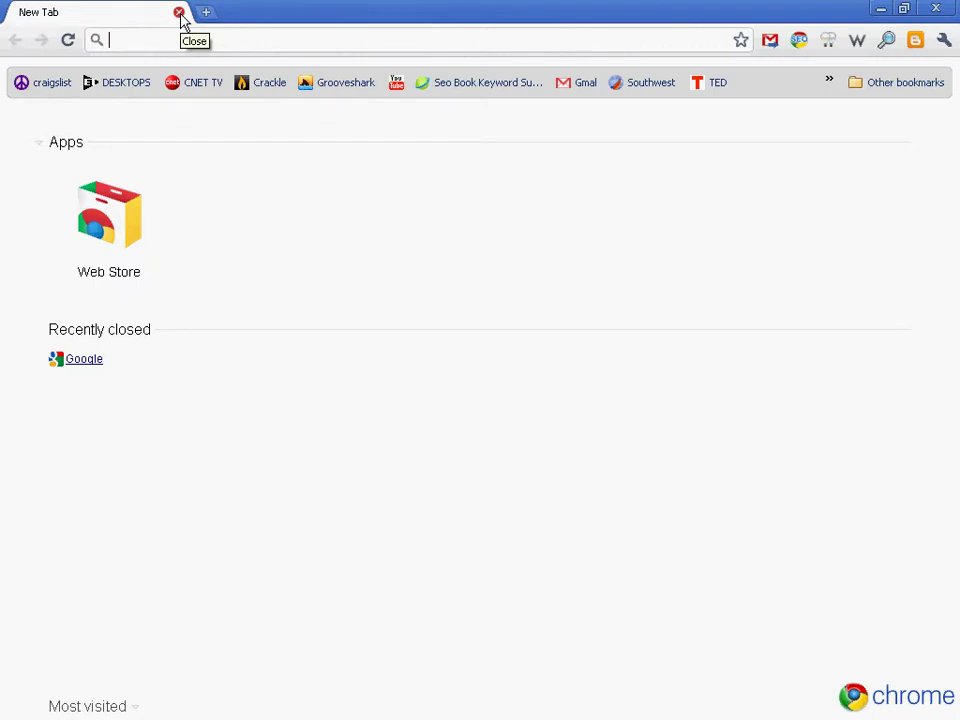
{"action": "type", "text": "www.google.com"}
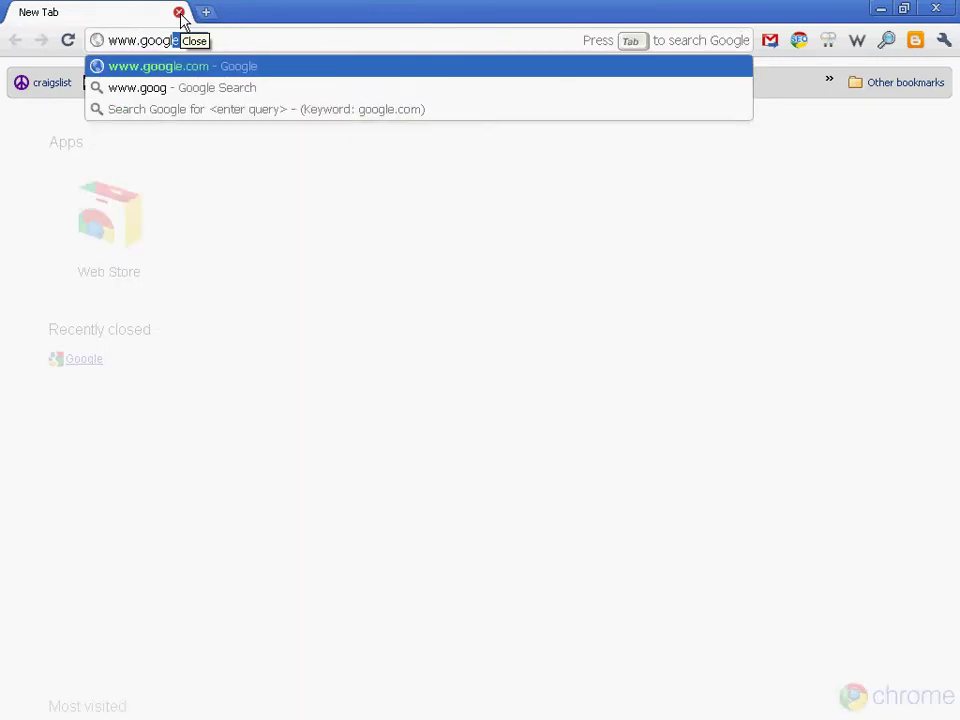
{"action": "key", "text": "Return"}
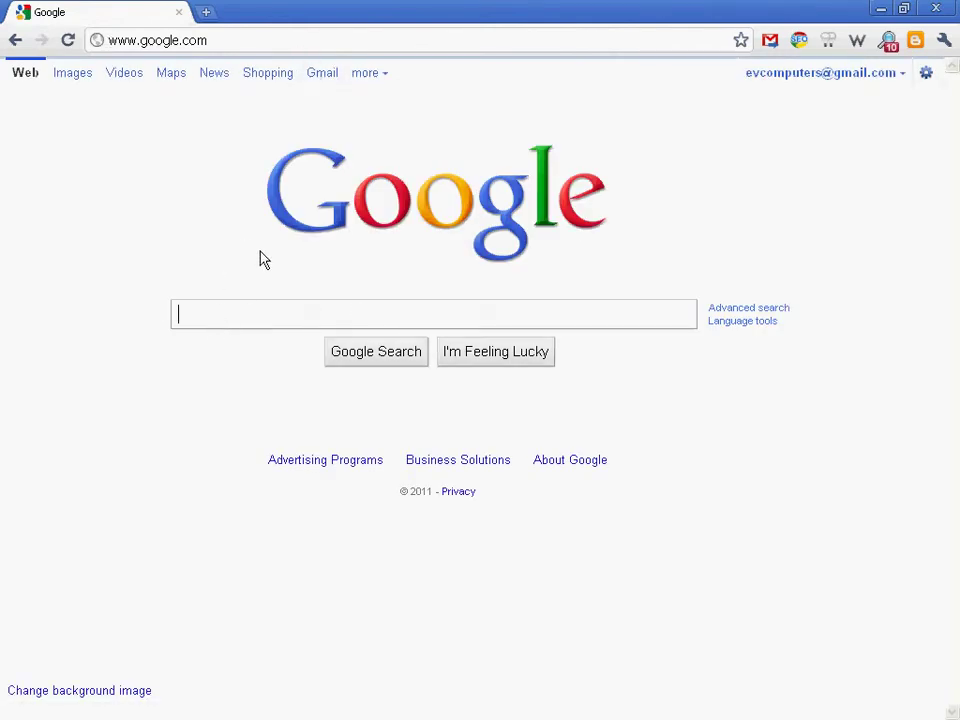
{"action": "type", "text": "chro"}
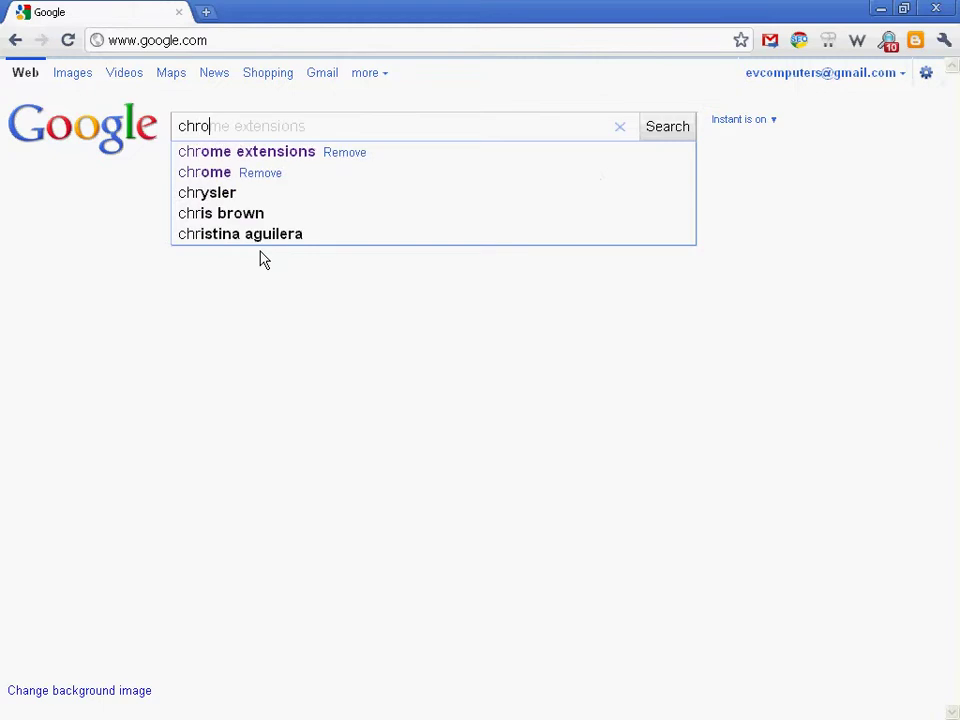
{"action": "type", "text": "me"}
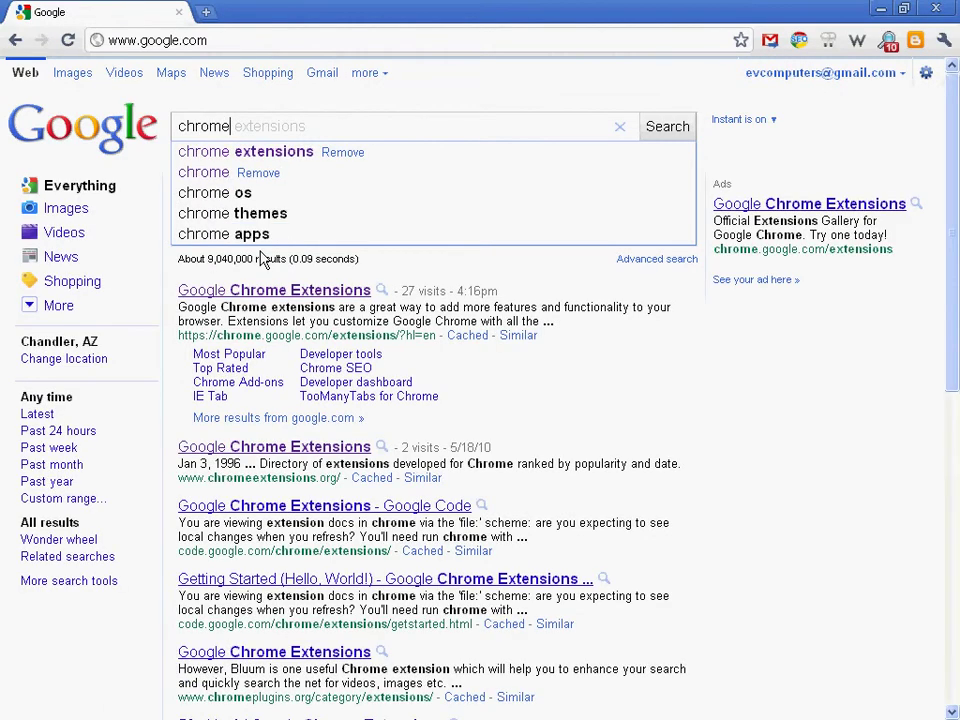
{"action": "key", "text": "Return"}
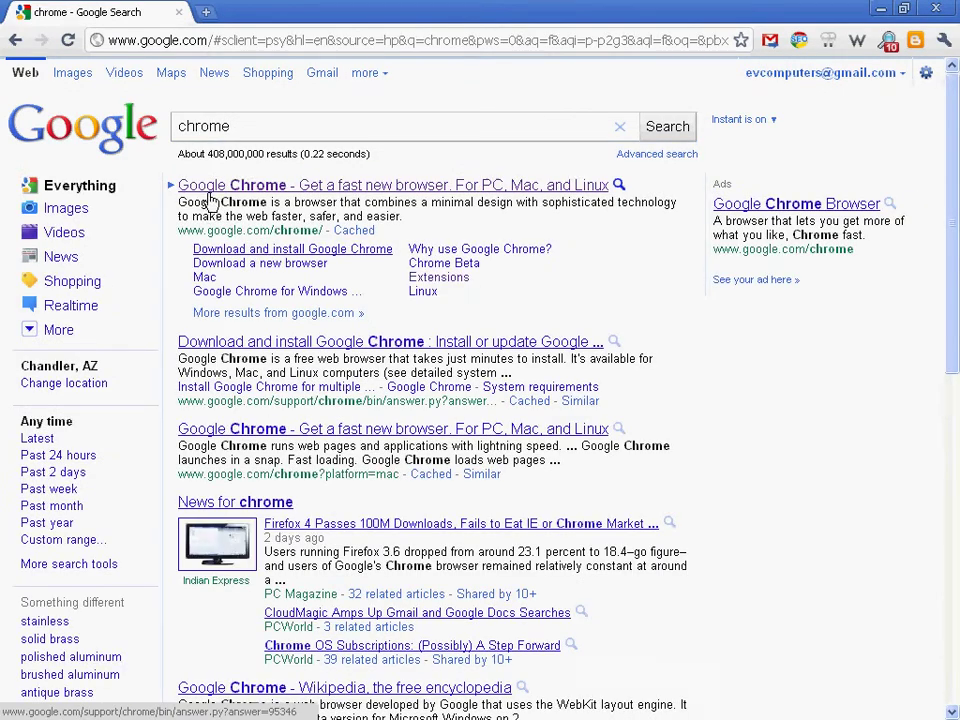
Open the official Chrome download page from the results and clear its address bar
{"action": "left_click", "coordinate": [420, 190]}
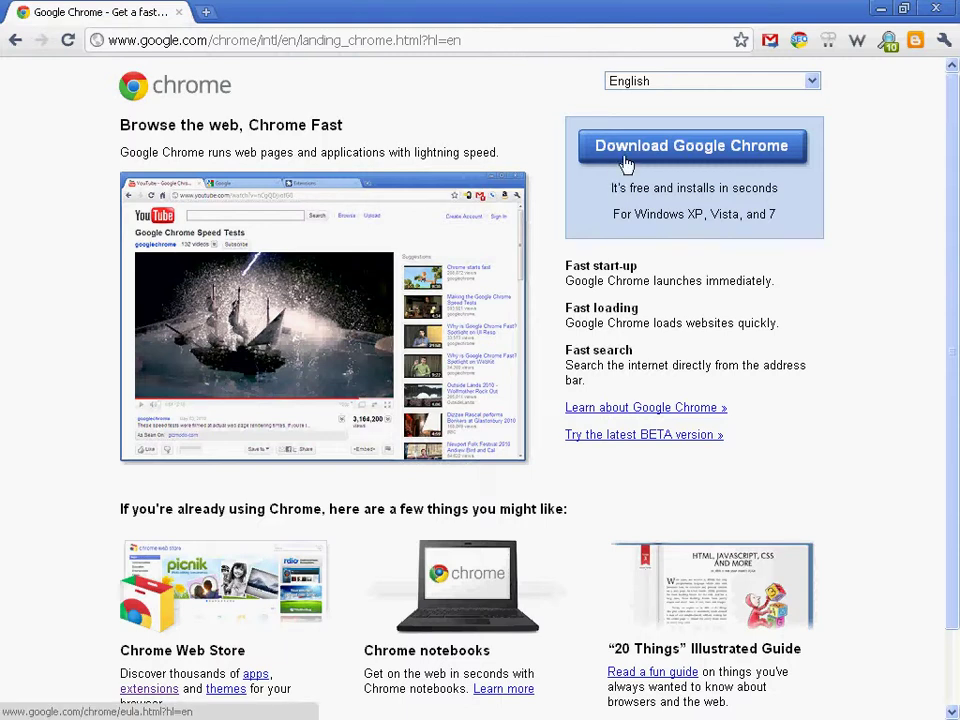
{"action": "left_click_drag", "start_coordinate": [491, 40], "coordinate": [101, 48]}
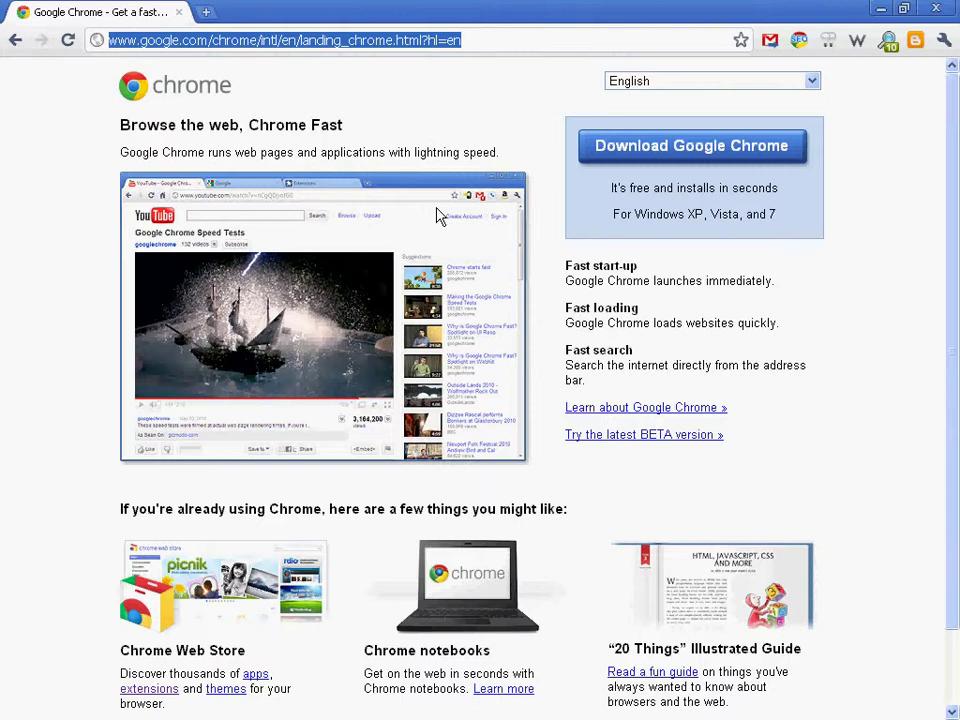
{"action": "key", "text": "BackSpace"}
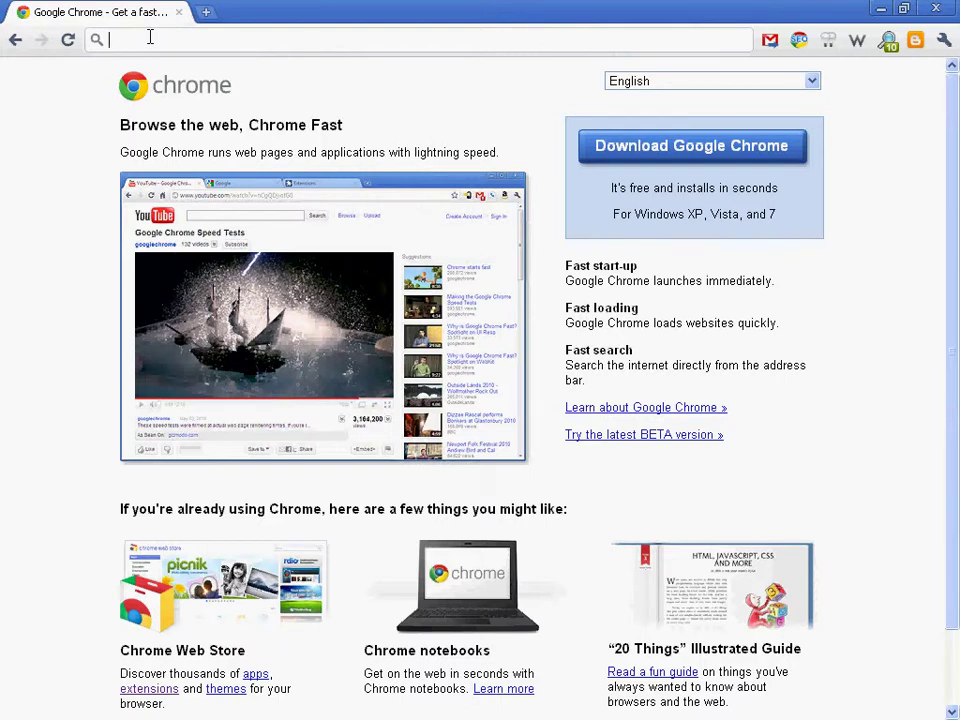
Search for southwest, open the Southwest Airlines site, and bookmark it as 'Southwest' on the bookmarks bar
{"action": "type", "text": "south"}
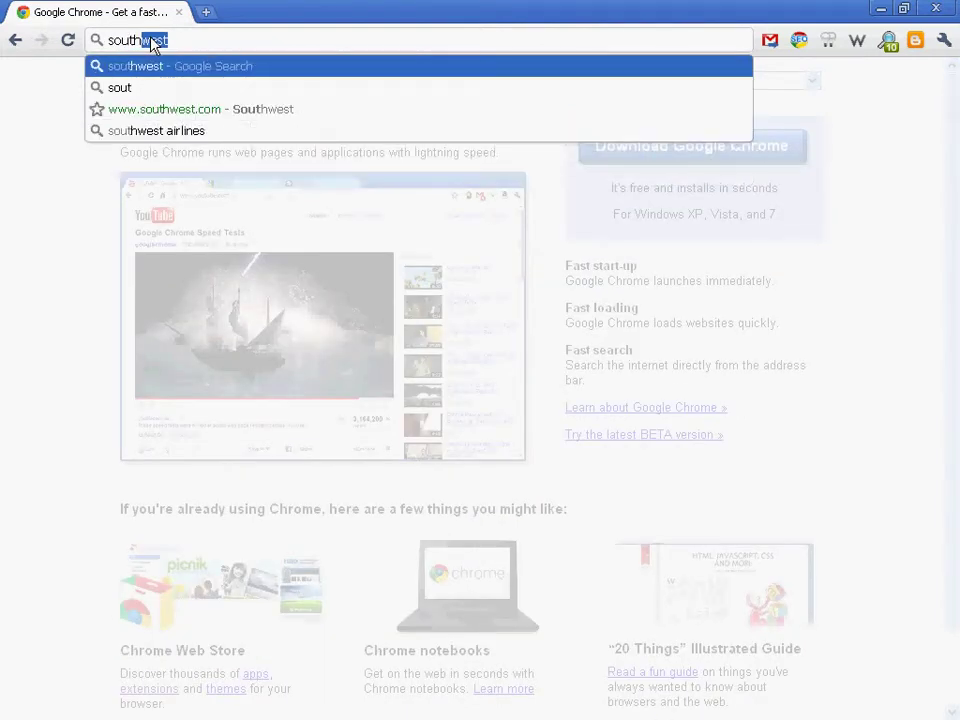
{"action": "type", "text": "west"}
{"action": "key", "text": "Return"}
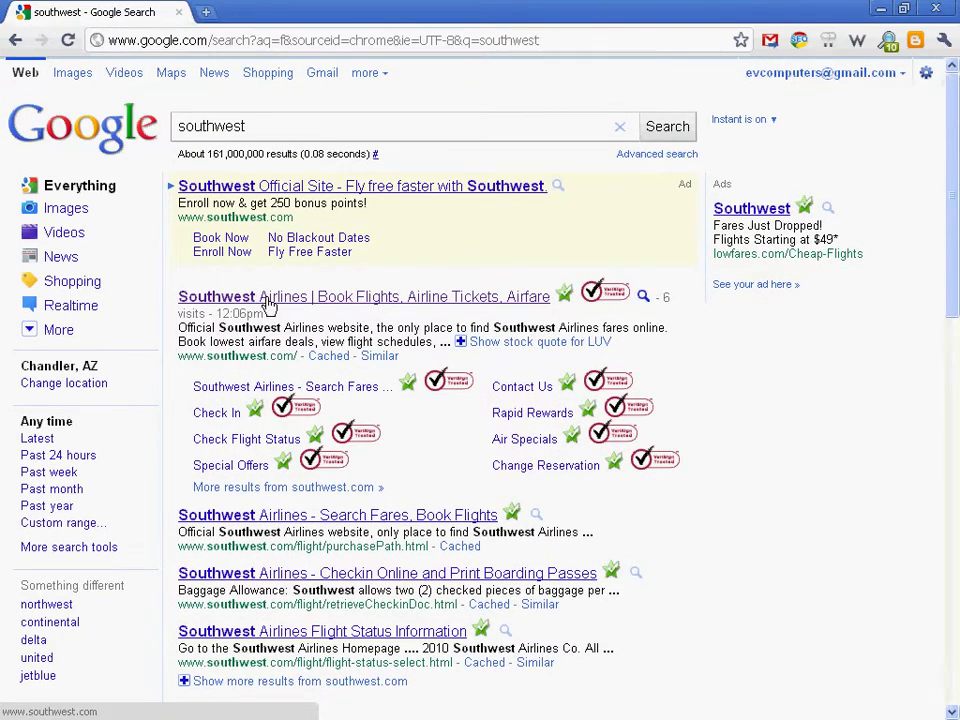
{"action": "left_click", "coordinate": [268, 300]}
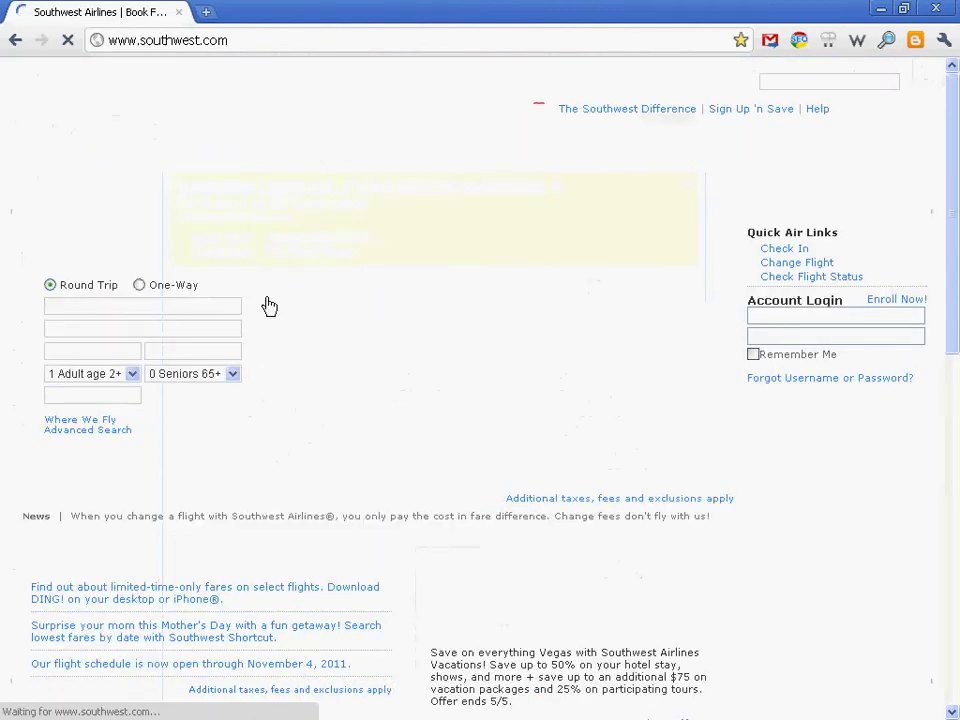
{"action": "left_click", "coordinate": [740, 40]}
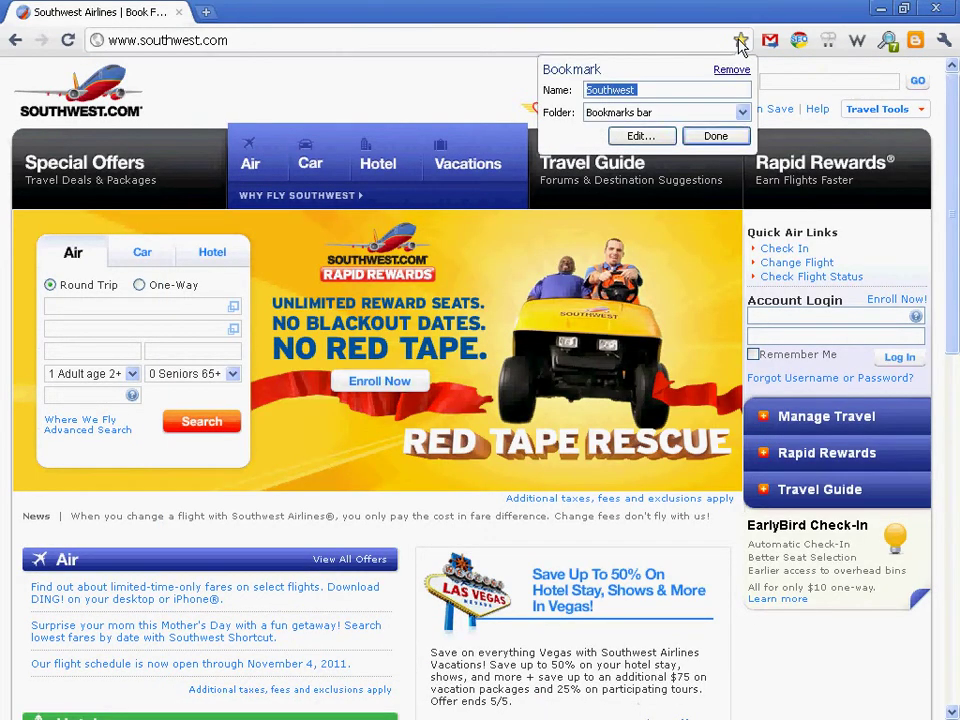
{"action": "left_click", "coordinate": [727, 138]}
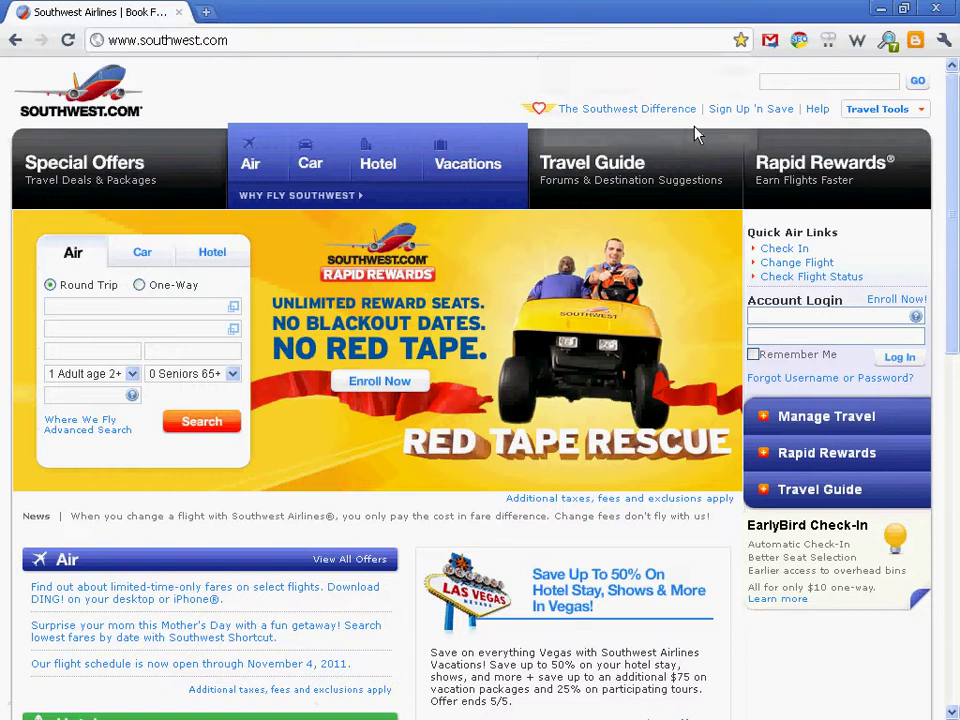
Open a new tab, check the overflow and Other bookmarks lists, then open a second new tab
{"action": "left_click", "coordinate": [207, 12]}
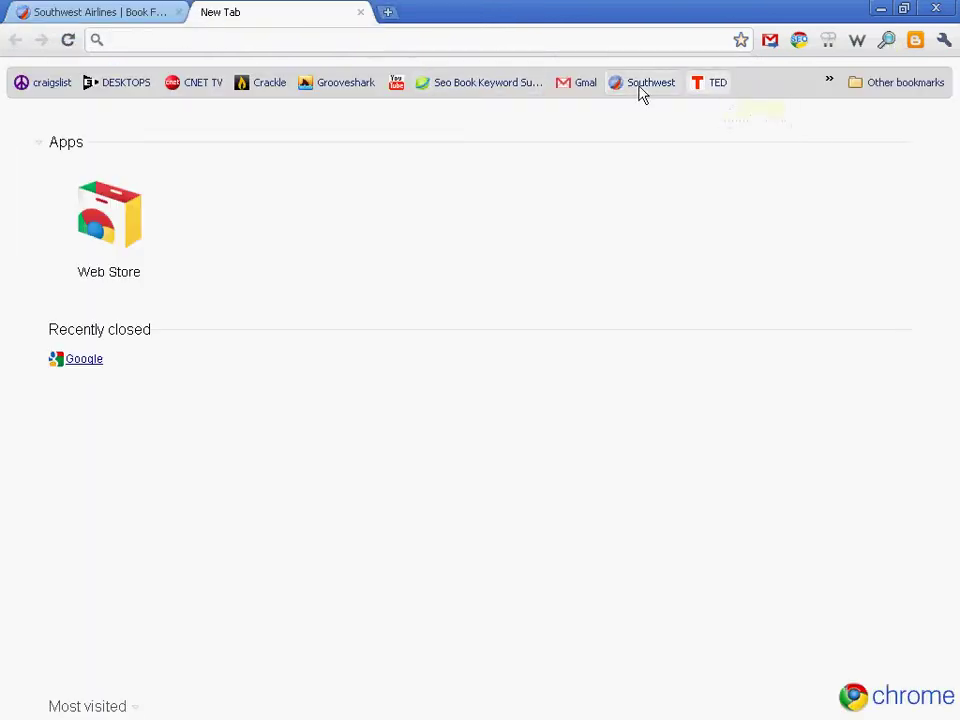
{"action": "left_click", "coordinate": [829, 82]}
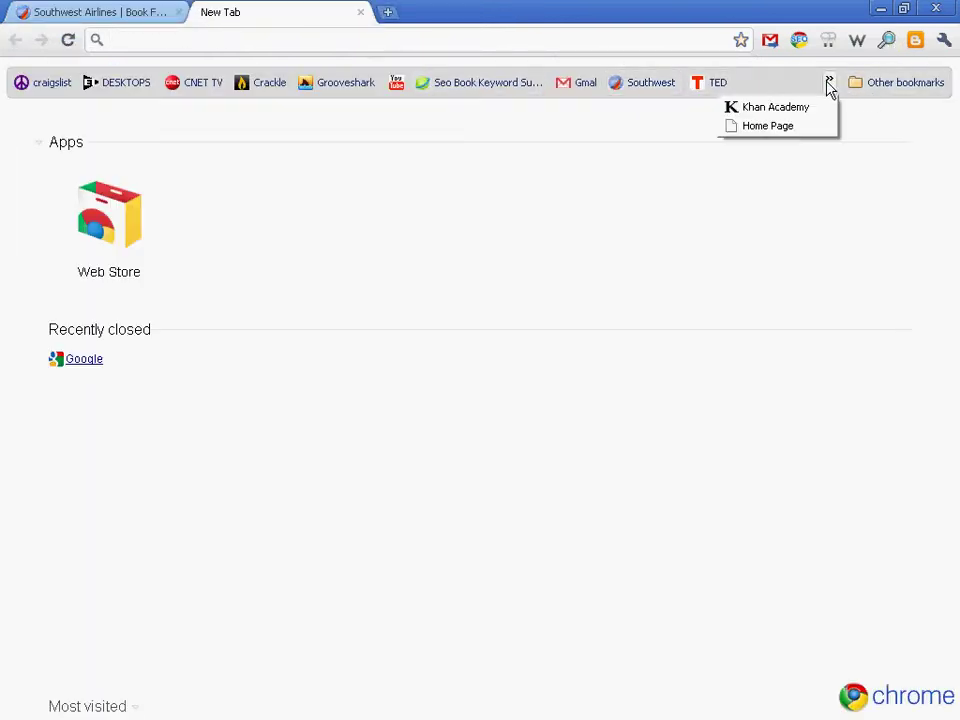
{"action": "mouse_move", "coordinate": [864, 90]}
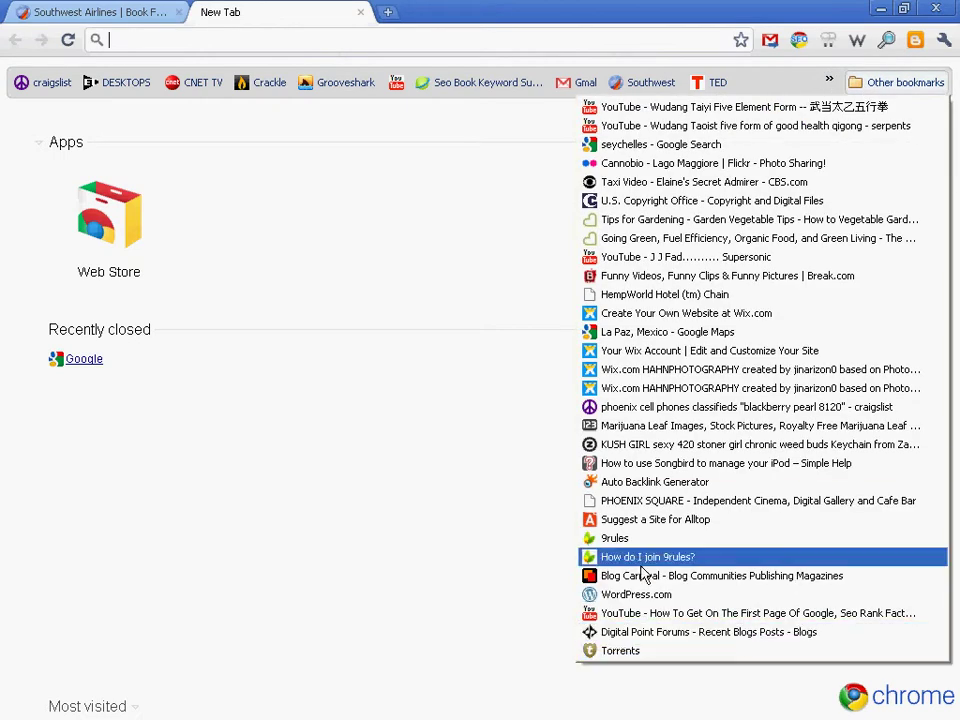
{"action": "left_click", "coordinate": [815, 10]}
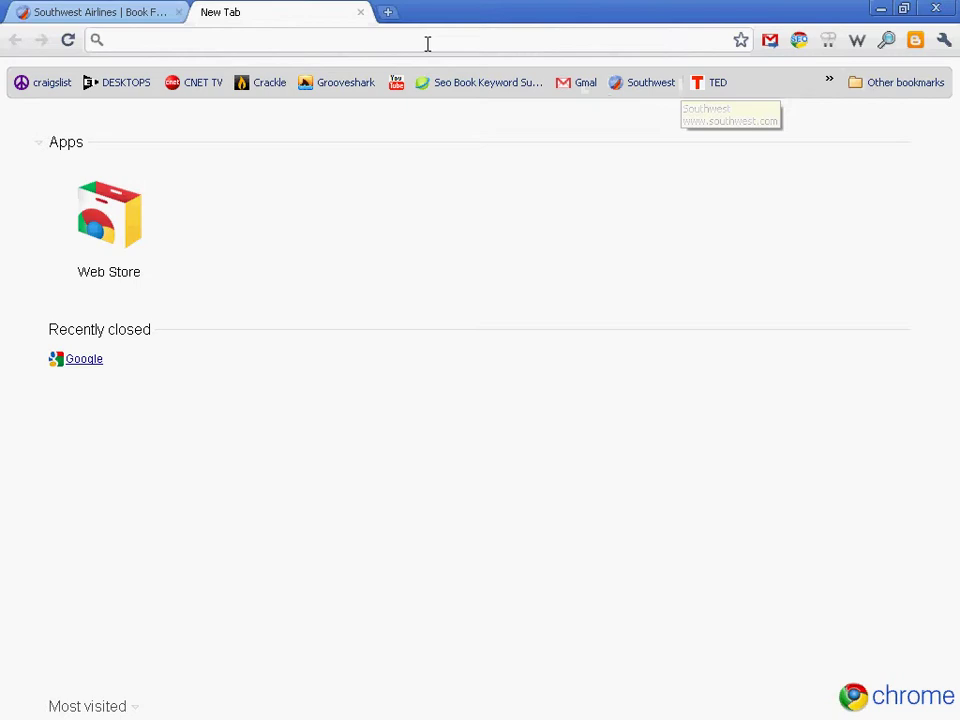
{"action": "left_click", "coordinate": [387, 14]}
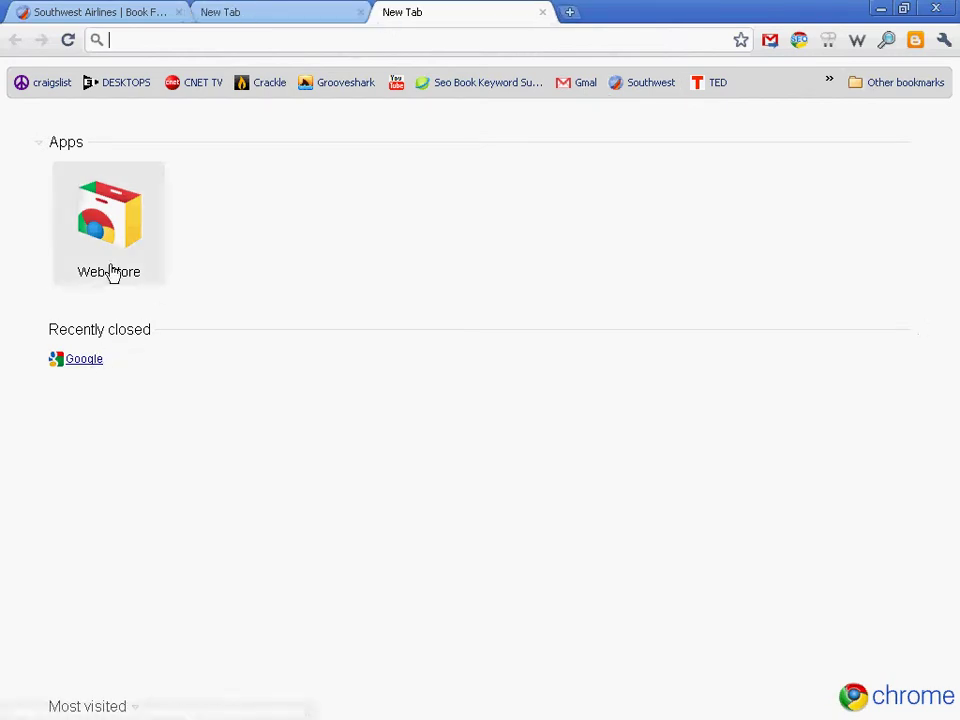
Open Chrome's Task Manager from the main menu to view background pages, then close it
{"action": "right_click", "coordinate": [139, 252]}
{"action": "left_click", "coordinate": [671, 246]}
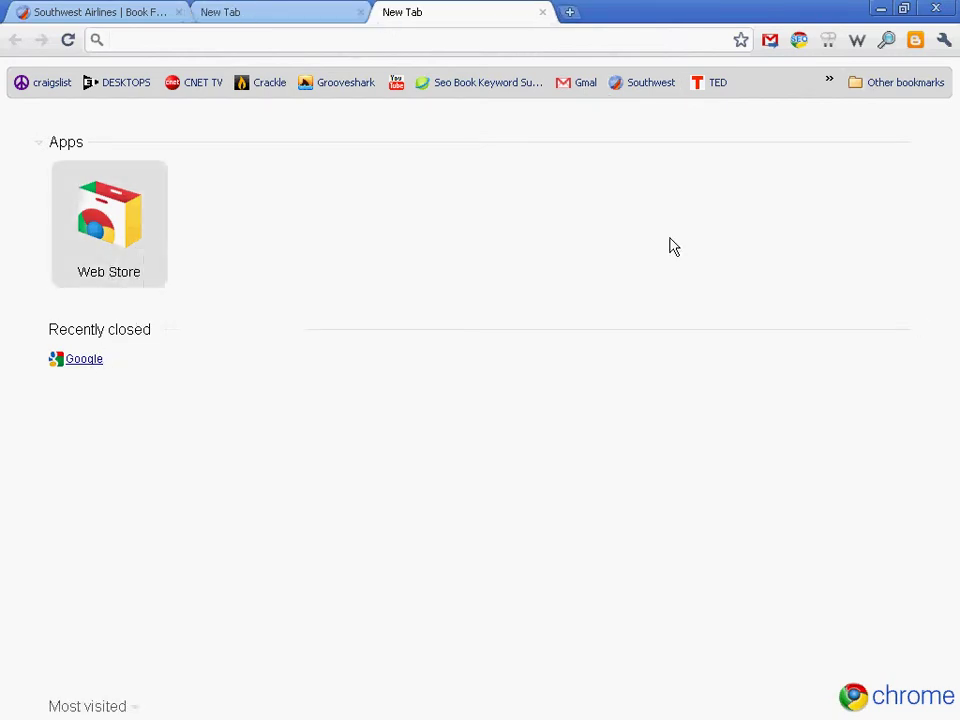
{"action": "left_click", "coordinate": [943, 42]}
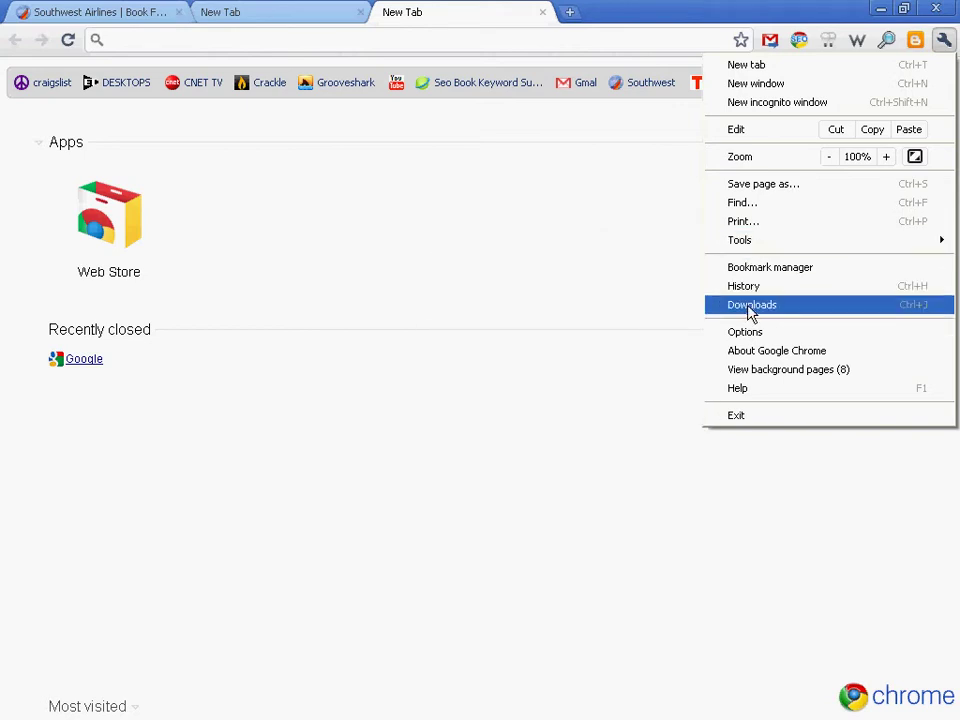
{"action": "left_click", "coordinate": [753, 370]}
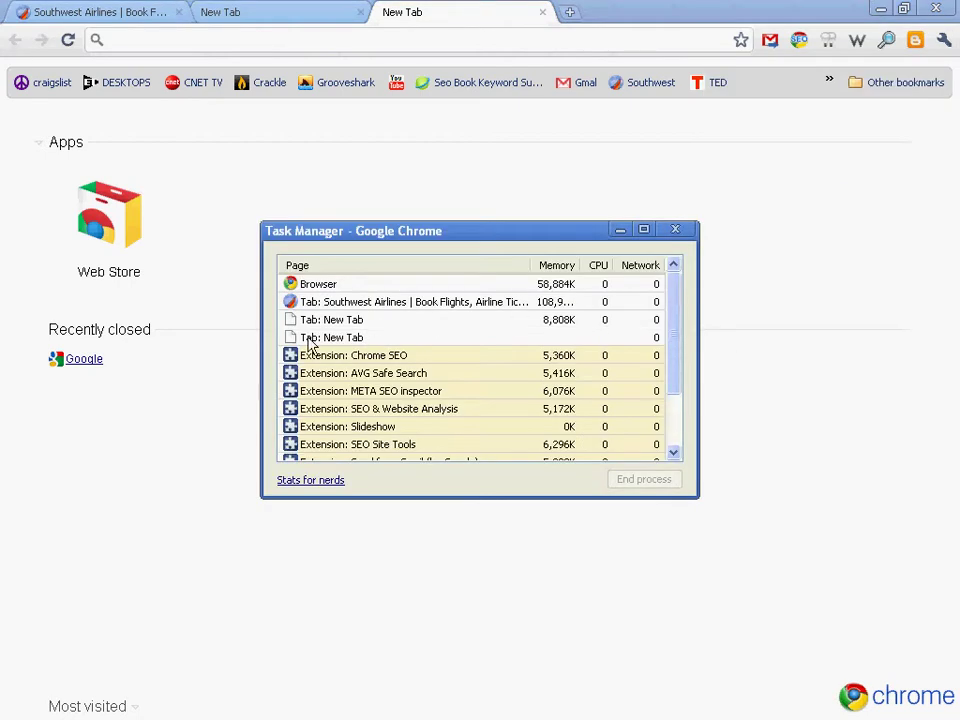
{"action": "left_click", "coordinate": [674, 232]}
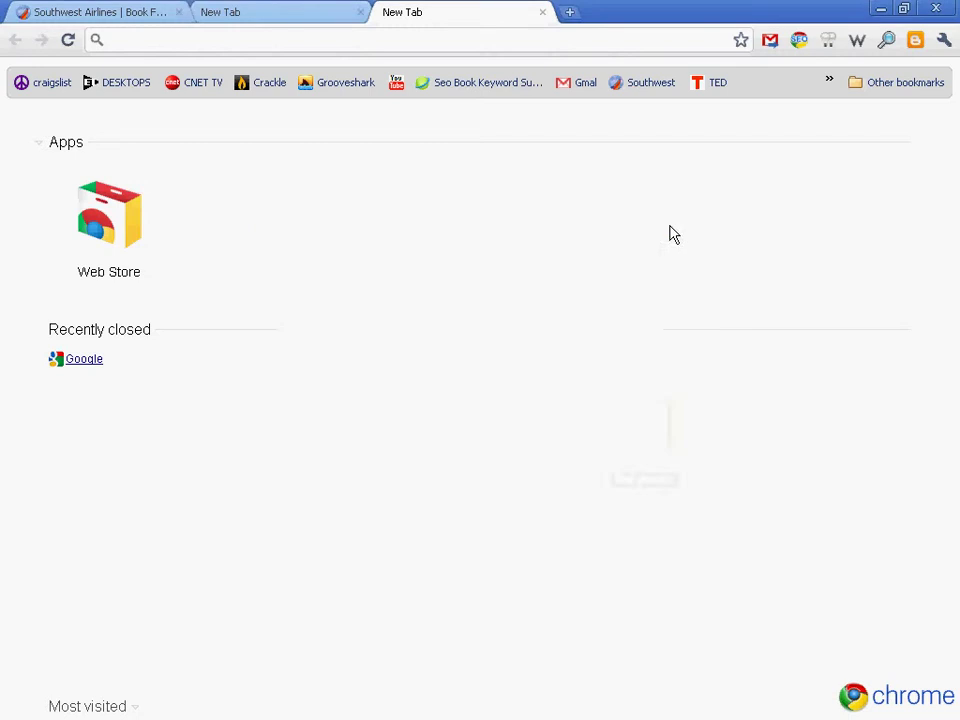
Detach the Southwest Airlines tab into its own browser window
{"action": "left_click", "coordinate": [235, 11]}
{"action": "left_click", "coordinate": [146, 11]}
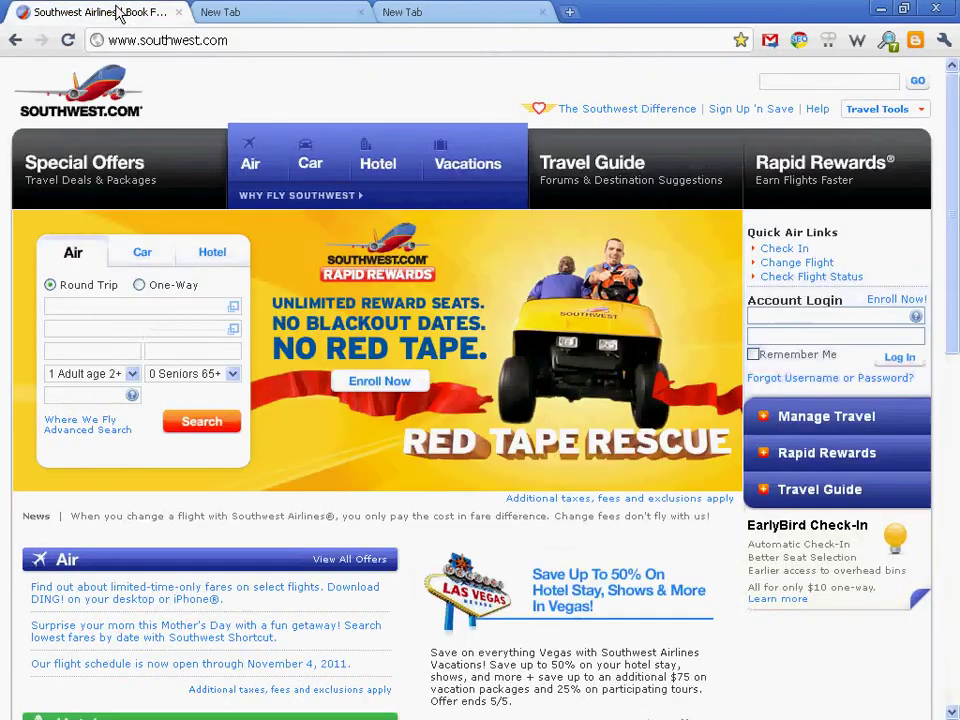
{"action": "mouse_move", "coordinate": [146, 11]}
{"action": "left_mouse_down"}
{"action": "mouse_move", "coordinate": [550, 20]}
{"action": "mouse_move", "coordinate": [535, 15]}
{"action": "mouse_move", "coordinate": [334, 74]}
{"action": "mouse_move", "coordinate": [280, 105]}
{"action": "mouse_move", "coordinate": [435, 20]}
{"action": "mouse_move", "coordinate": [135, 30]}
{"action": "left_mouse_up"}
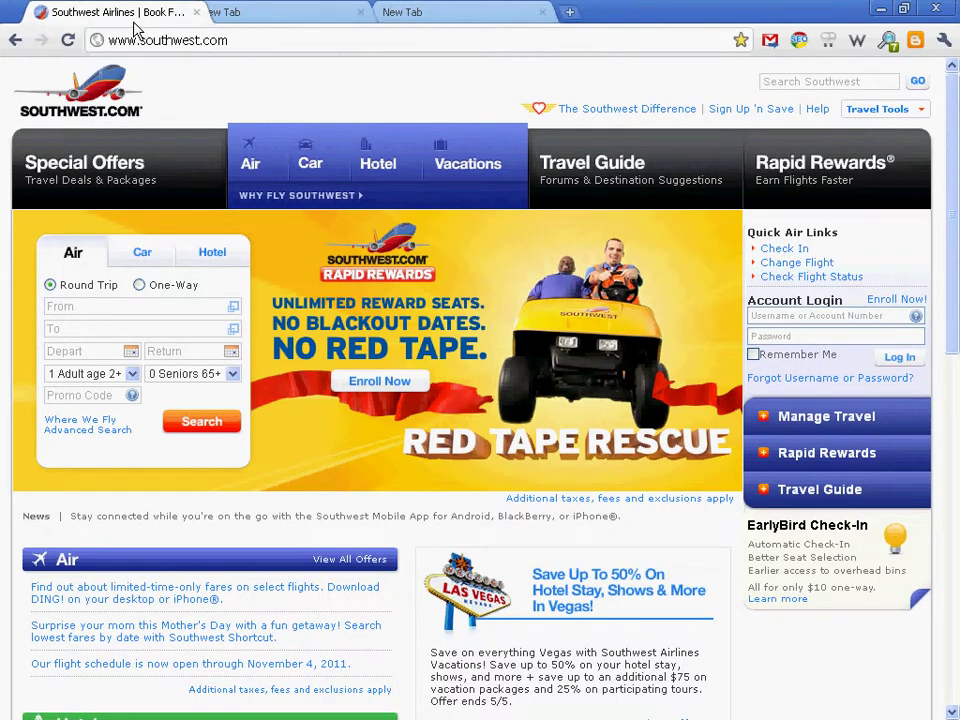
{"action": "left_click_drag", "start_coordinate": [135, 30], "coordinate": [294, 171]}
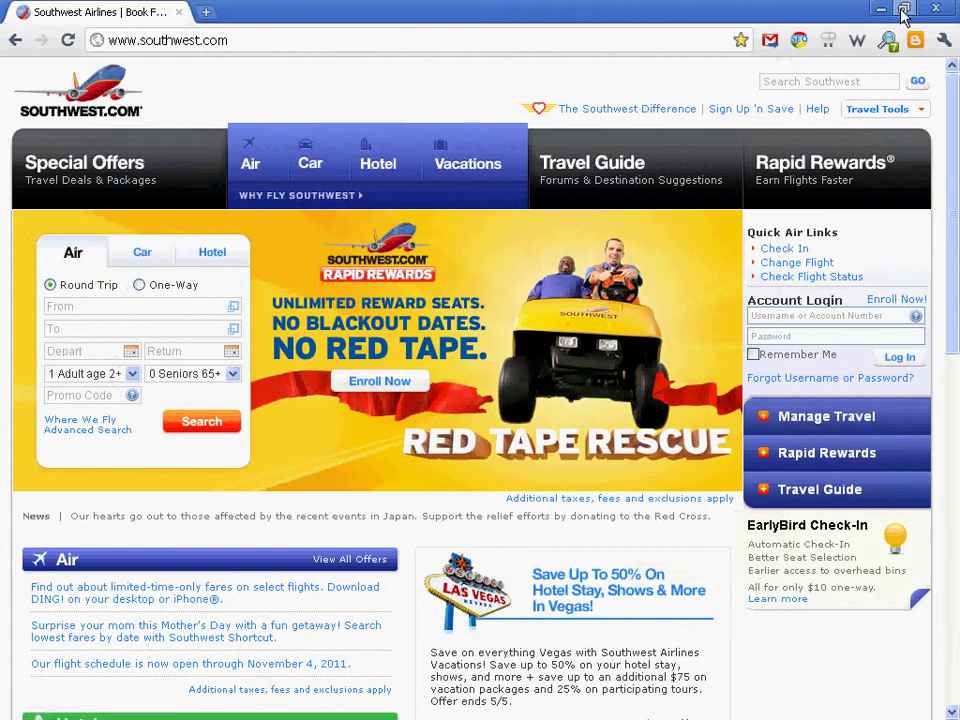
Restore the Southwest window, close the leftover new-tab window, reposition it, and add a new tab
{"action": "left_click", "coordinate": [903, 11]}
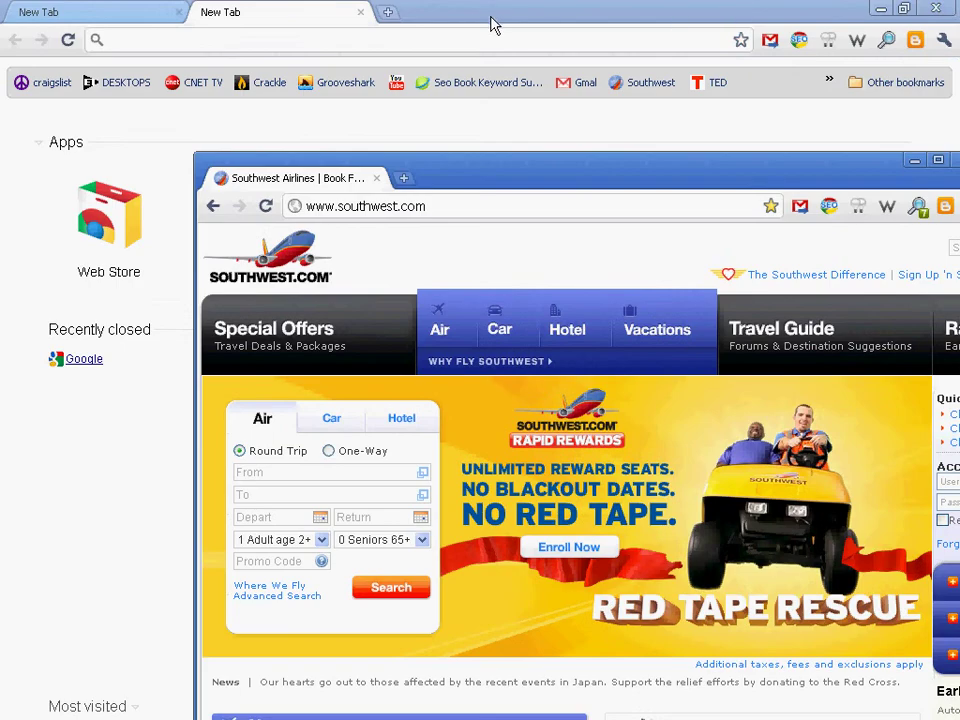
{"action": "left_click", "coordinate": [948, 9]}
{"action": "left_click_drag", "start_coordinate": [768, 170], "coordinate": [618, 57]}
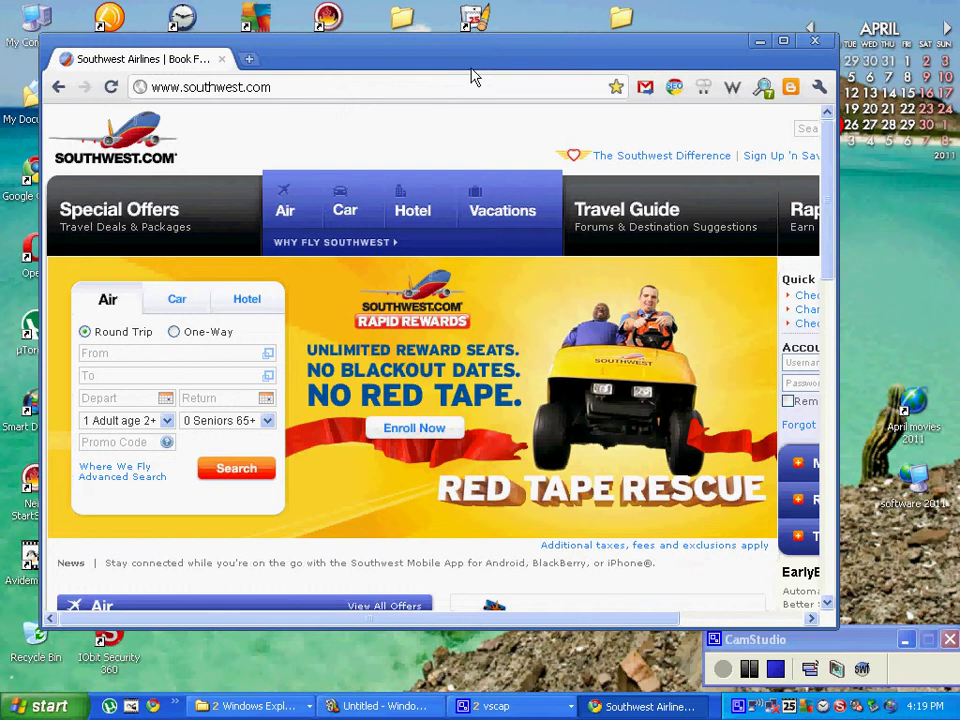
{"action": "left_click", "coordinate": [249, 61]}
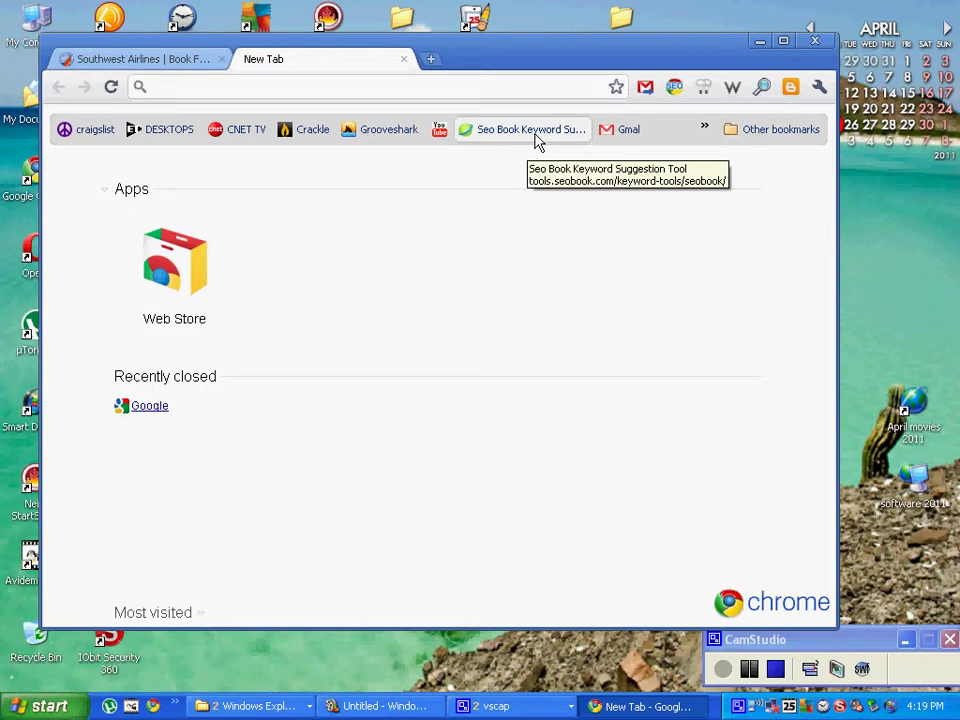
Edit the Seo Book bookmark, trimming 'Suggestion Tool' so the name becomes 'Seo Book Keyword tool'
{"action": "right_click", "coordinate": [535, 141]}
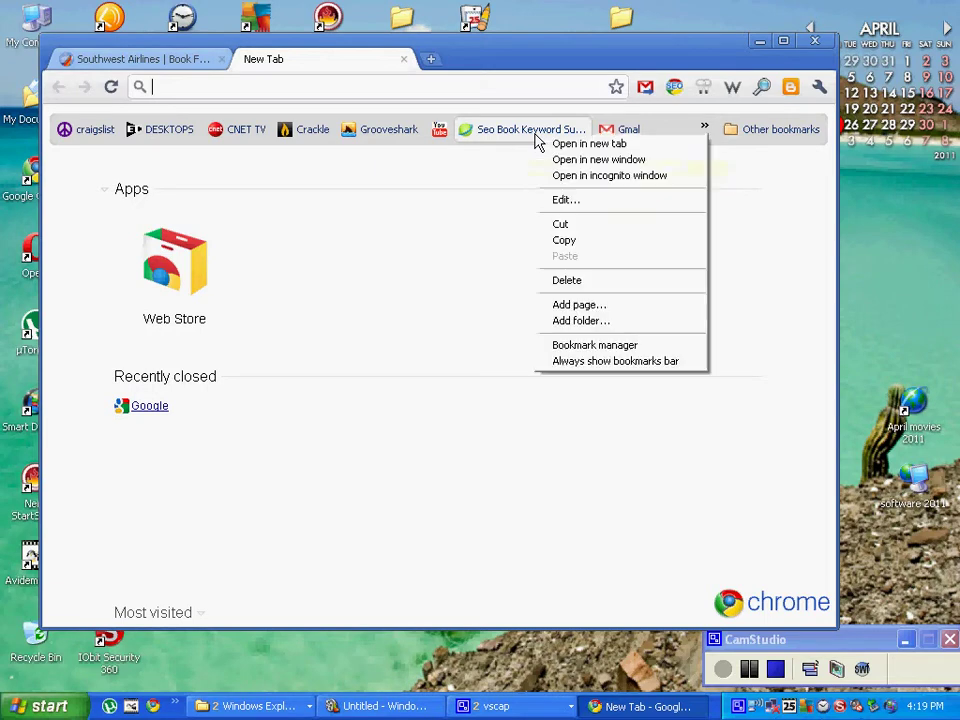
{"action": "left_click", "coordinate": [568, 201]}
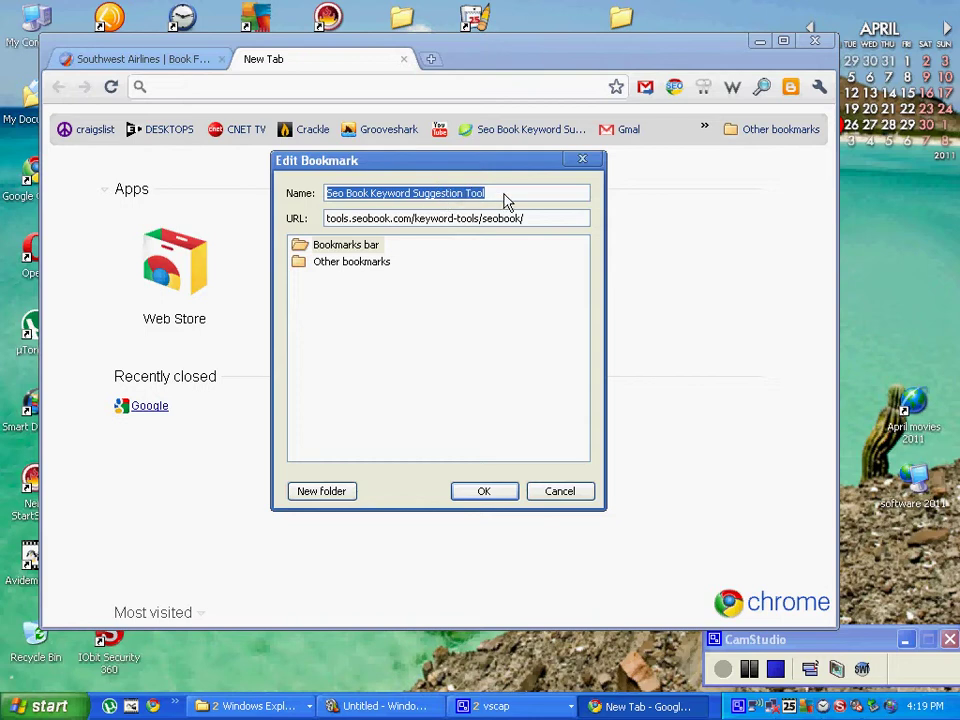
{"action": "left_click_drag", "start_coordinate": [412, 193], "coordinate": [550, 200]}
{"action": "key", "text": "BackSpace"}
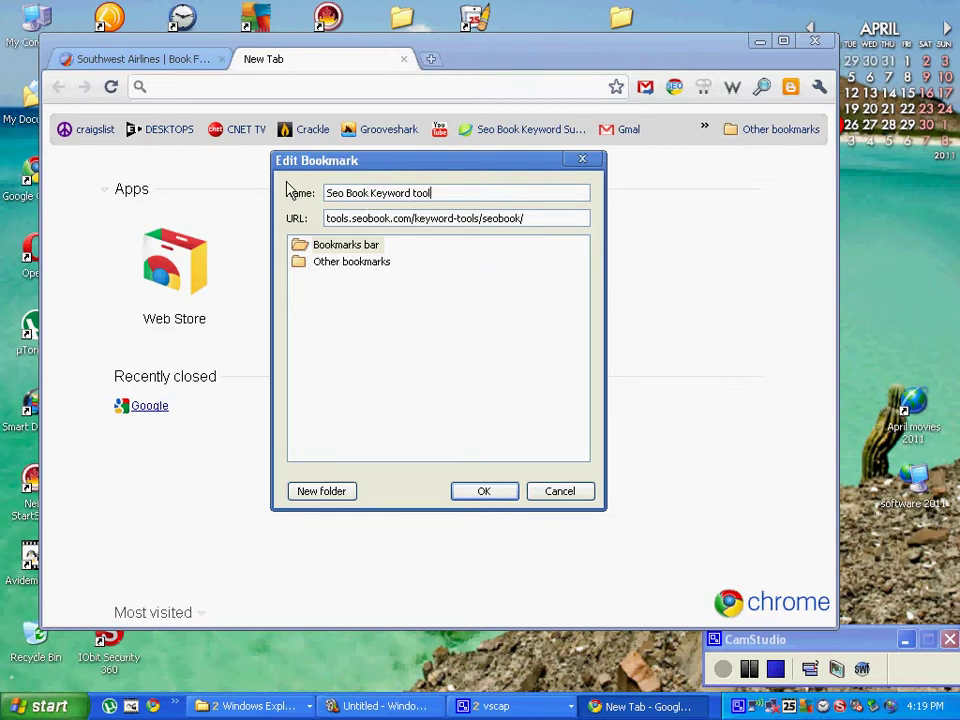
{"action": "left_click", "coordinate": [503, 498]}
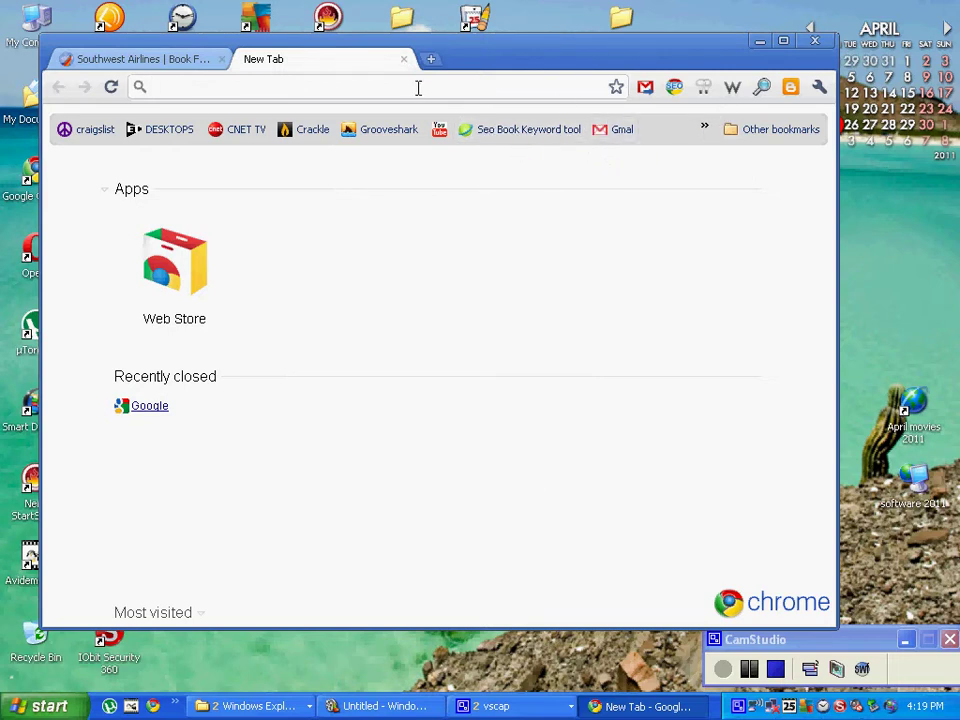
Move the Southwest tab after the New Tab, then restore and re-maximize the window
{"action": "left_click_drag", "start_coordinate": [518, 68], "coordinate": [549, 60]}
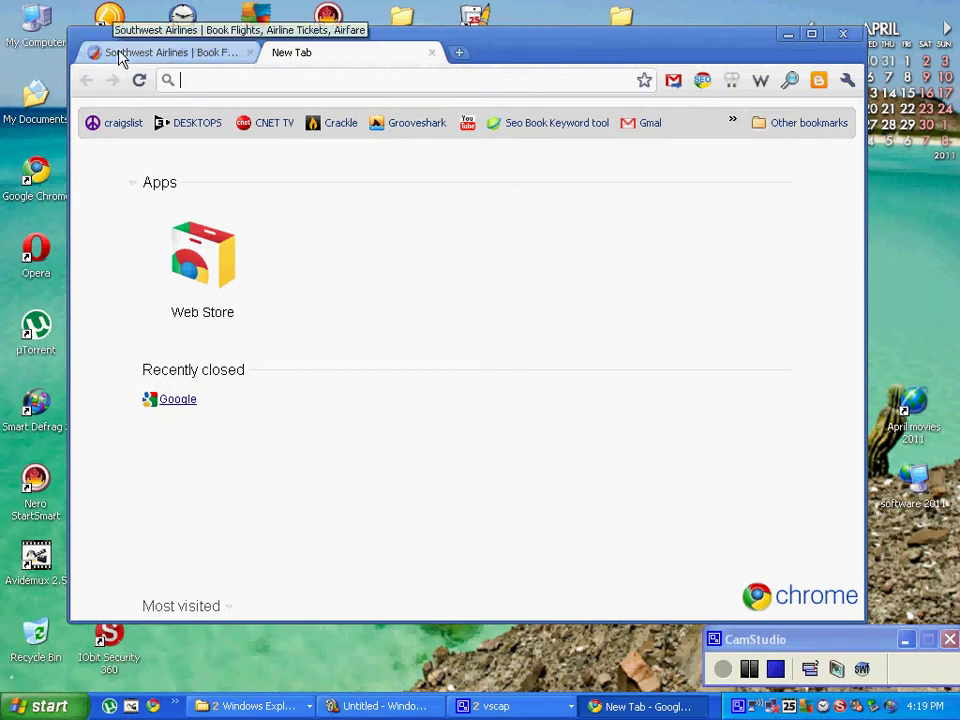
{"action": "left_click_drag", "start_coordinate": [122, 57], "coordinate": [302, 55]}
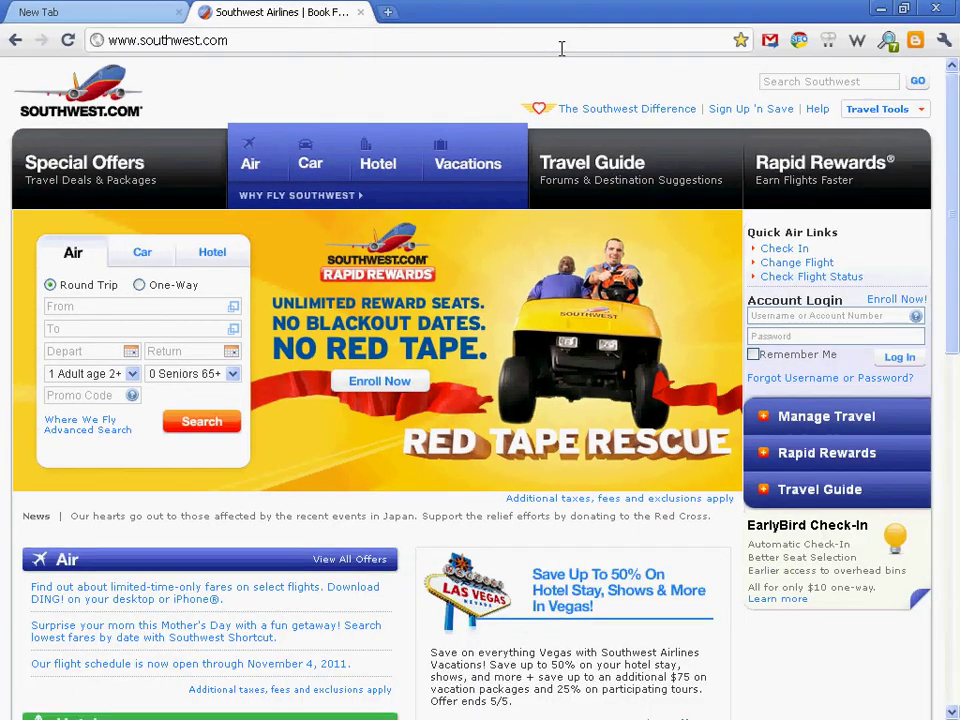
{"action": "left_click", "coordinate": [906, 10]}
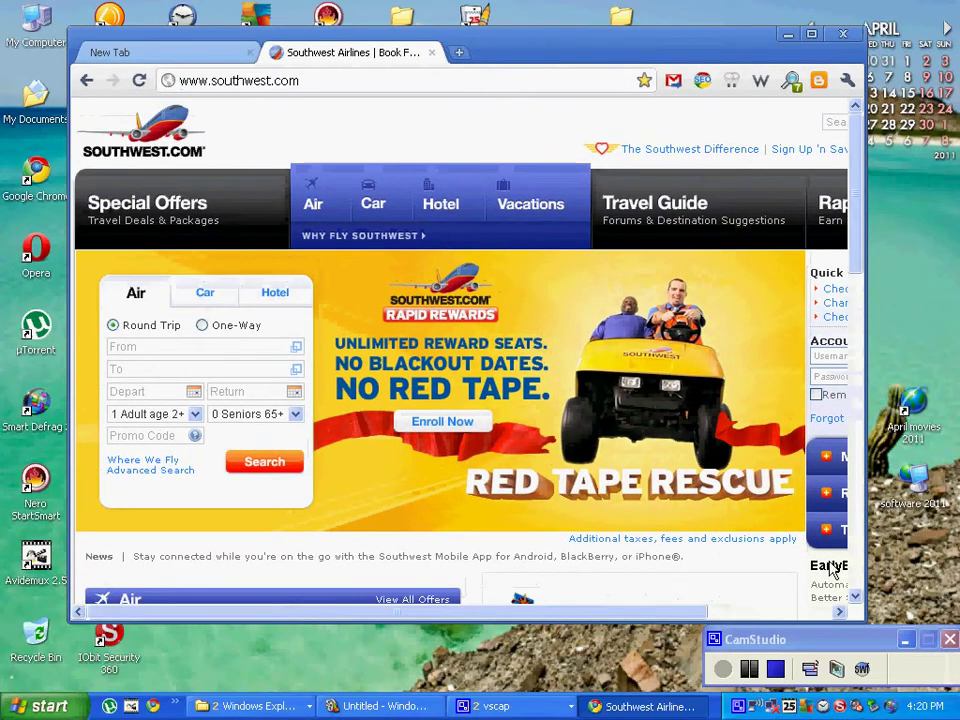
{"action": "double_click", "coordinate": [564, 50]}
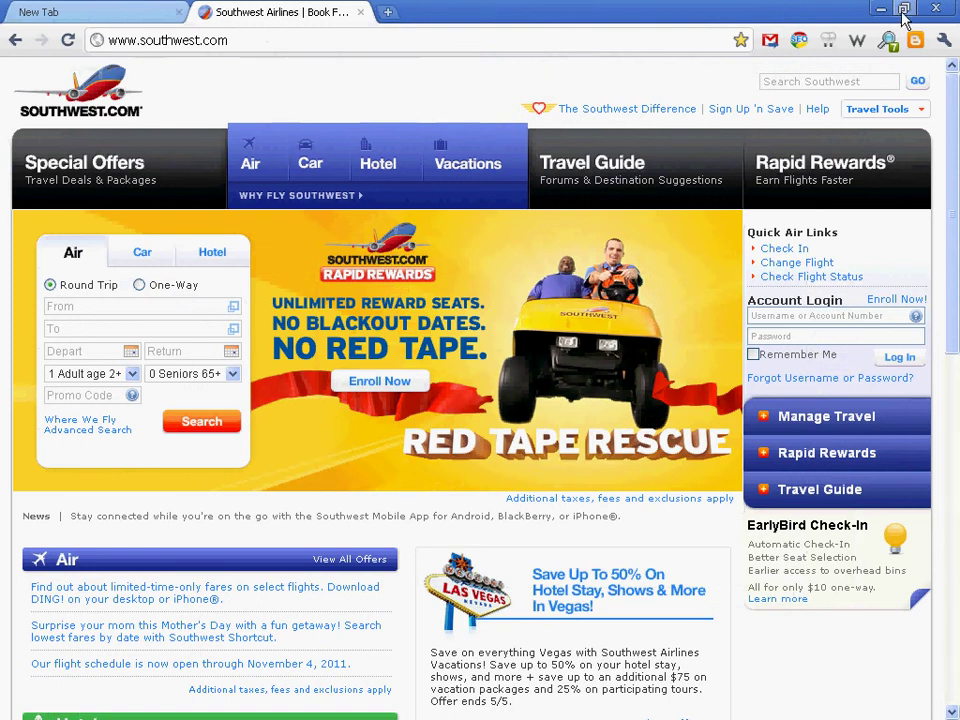
Open a tab searching 'dog', close it, and restore the browser to a smaller window
{"action": "left_click", "coordinate": [387, 12]}
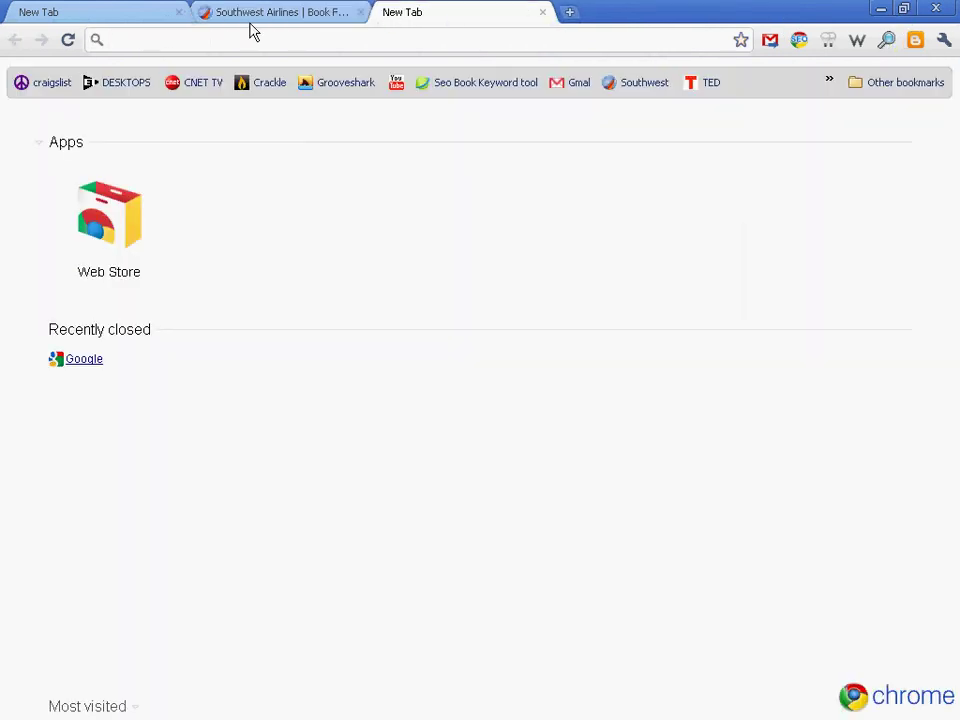
{"action": "type", "text": "dog"}
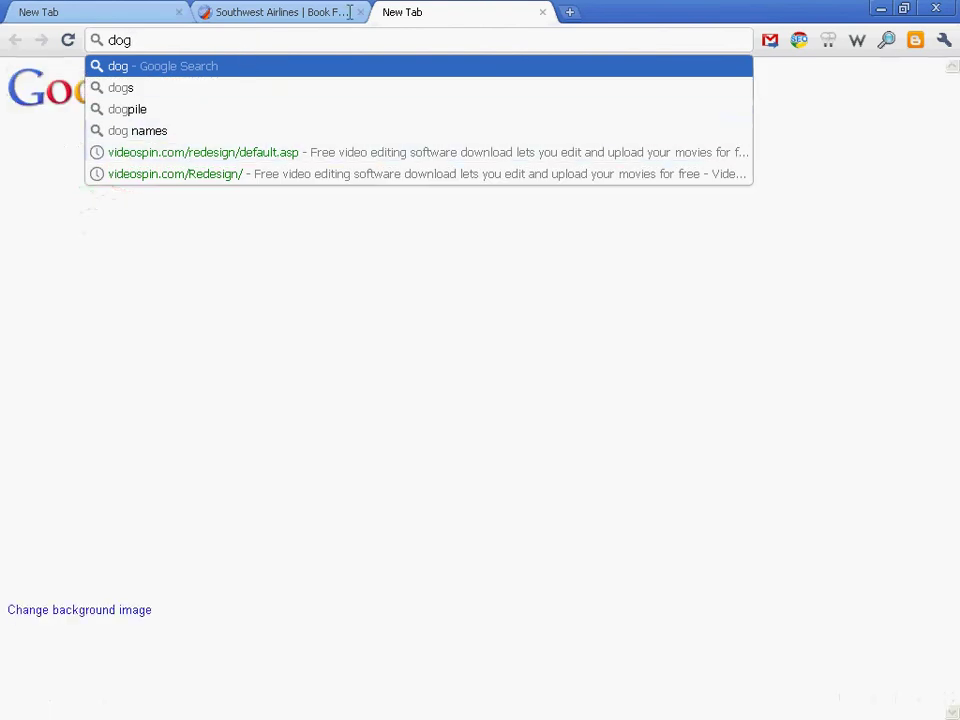
{"action": "left_click", "coordinate": [543, 14]}
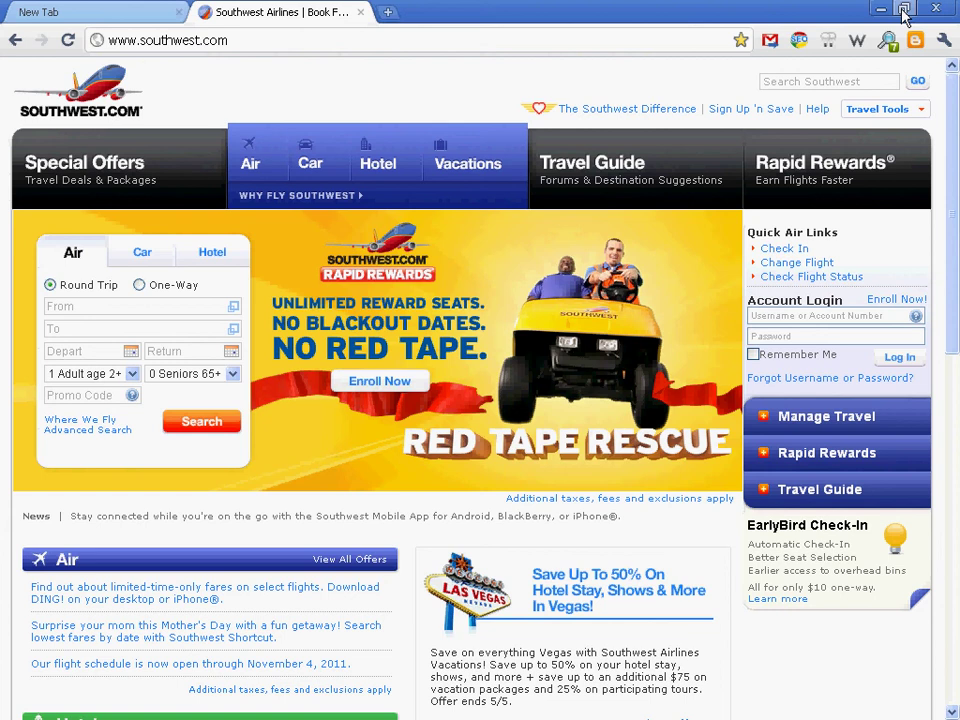
{"action": "left_click", "coordinate": [904, 14]}
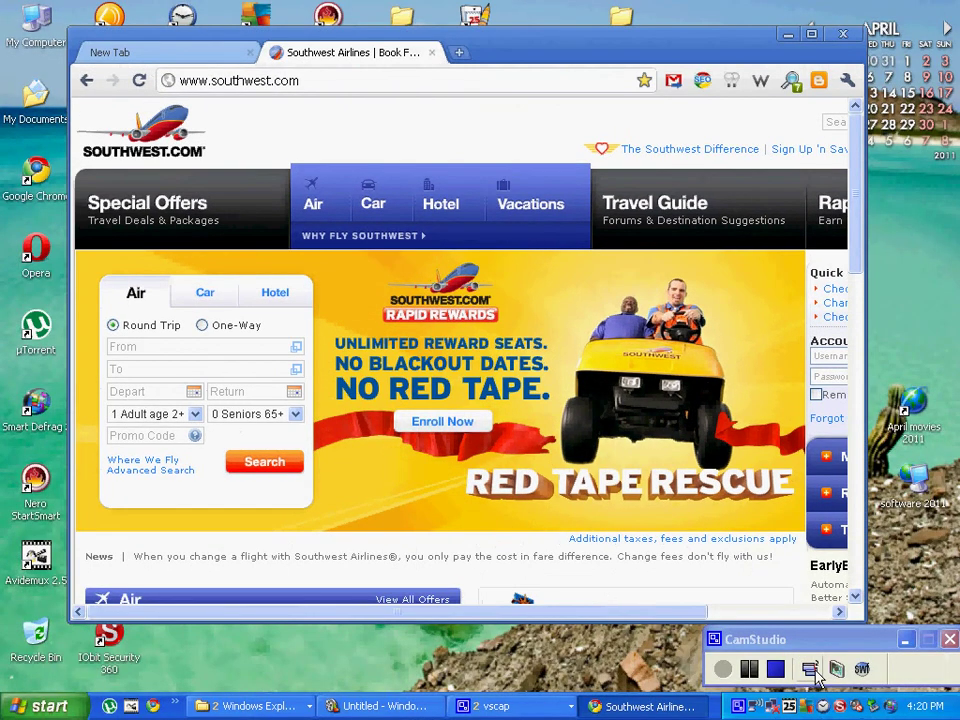